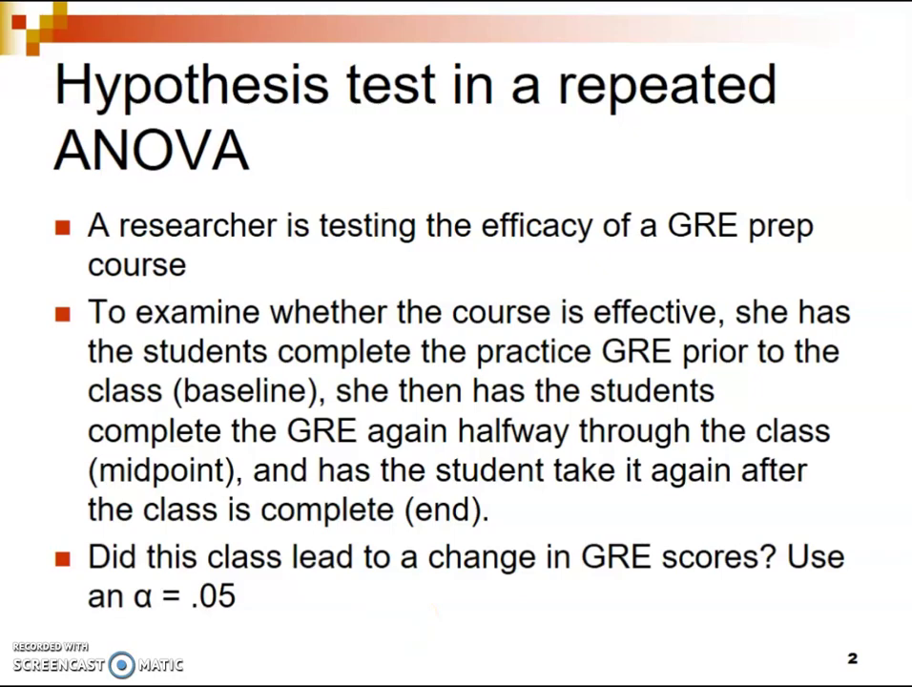
# Switch to the SPSS data editor and define a General Linear Model Repeated Measures factor named time with 3 levels.
pyautogui.hotkey('alt', 'Tab')
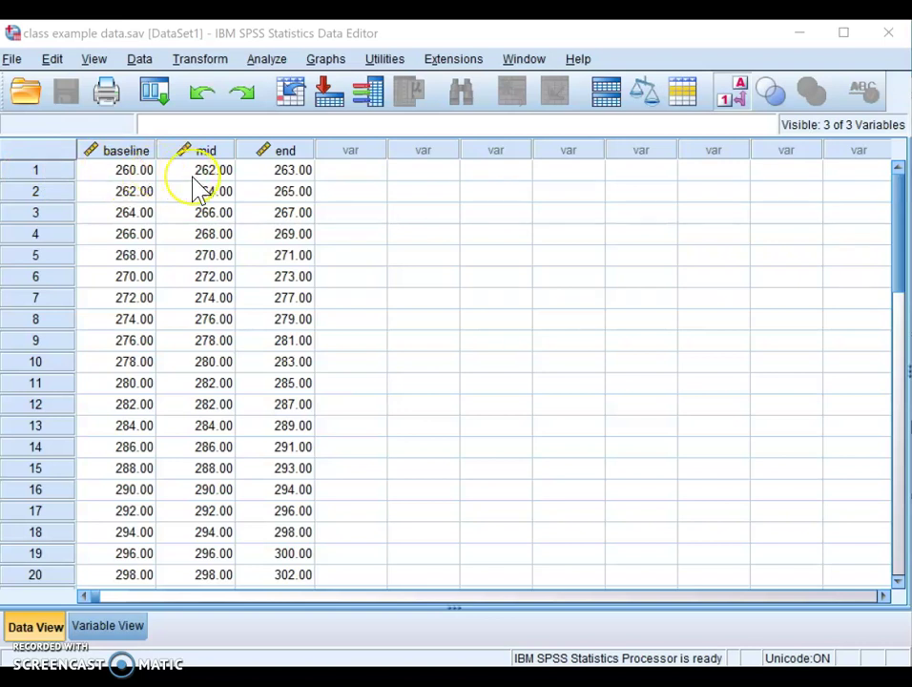
pyautogui.click(267, 65)
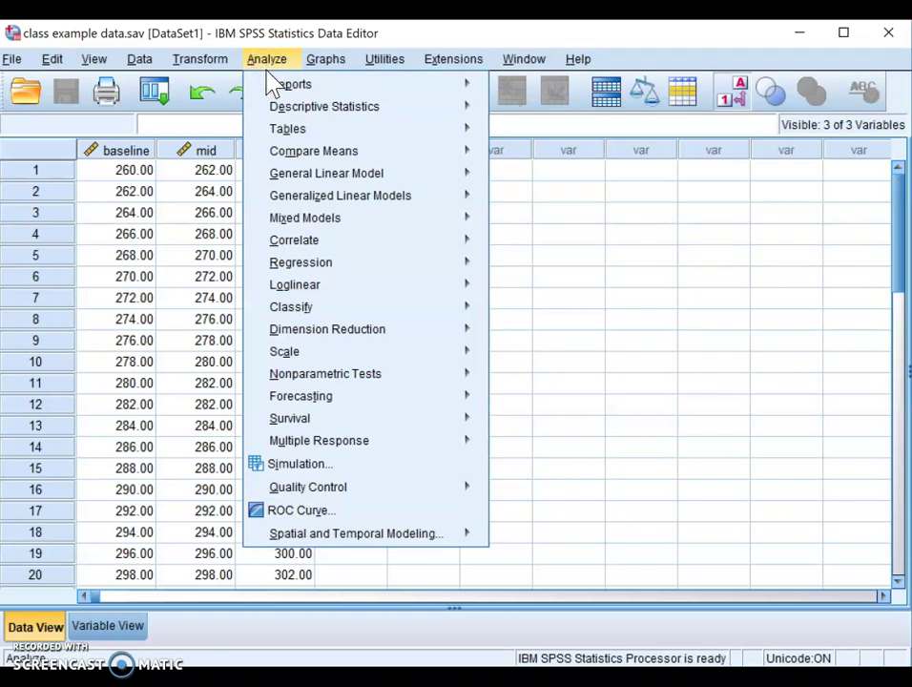
pyautogui.moveTo(305, 183)
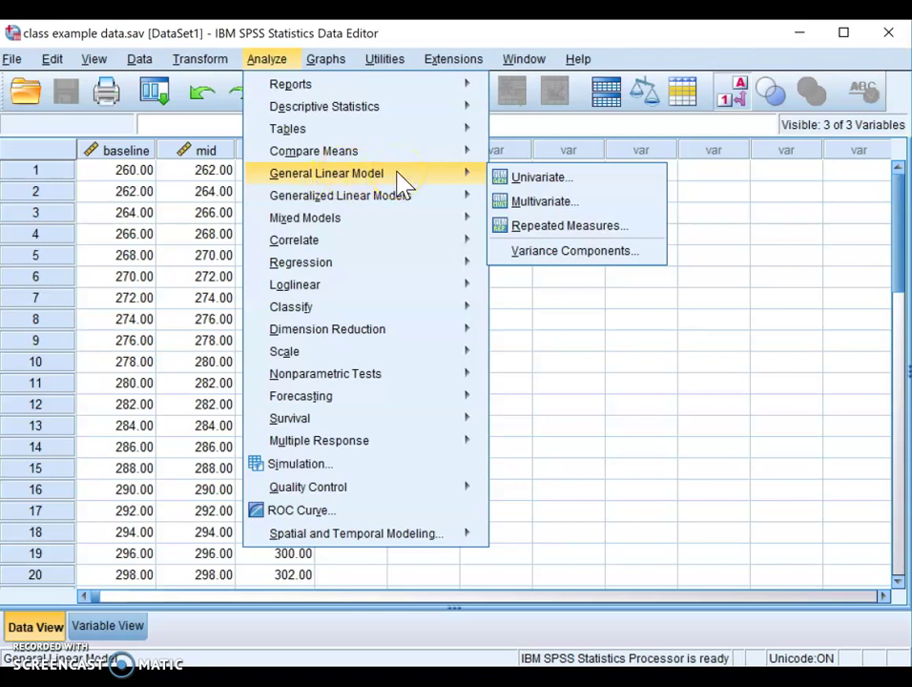
pyautogui.click(548, 229)
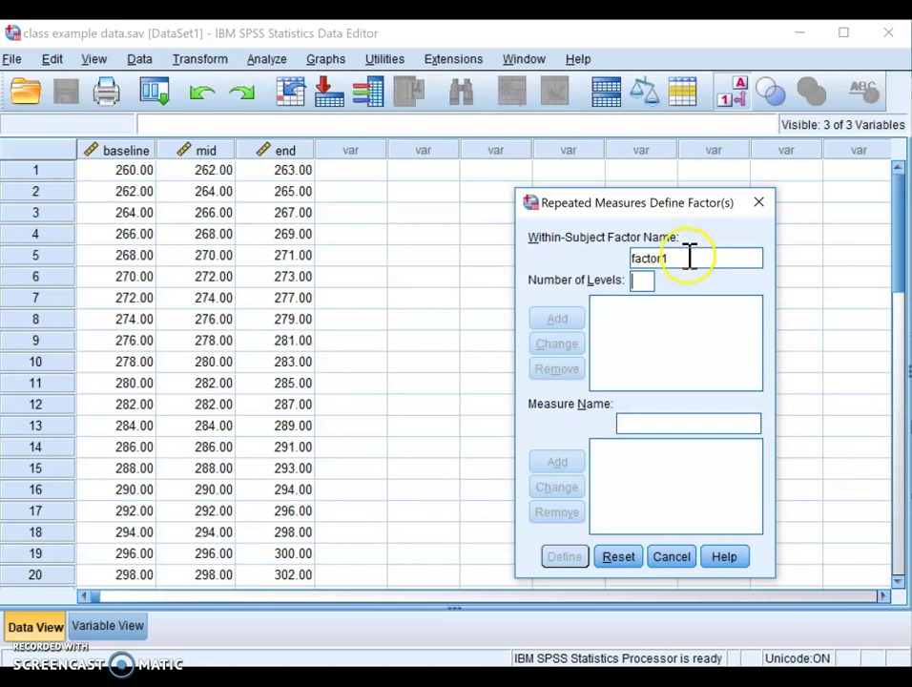
pyautogui.moveTo(687, 257); pyautogui.dragTo(628, 260)
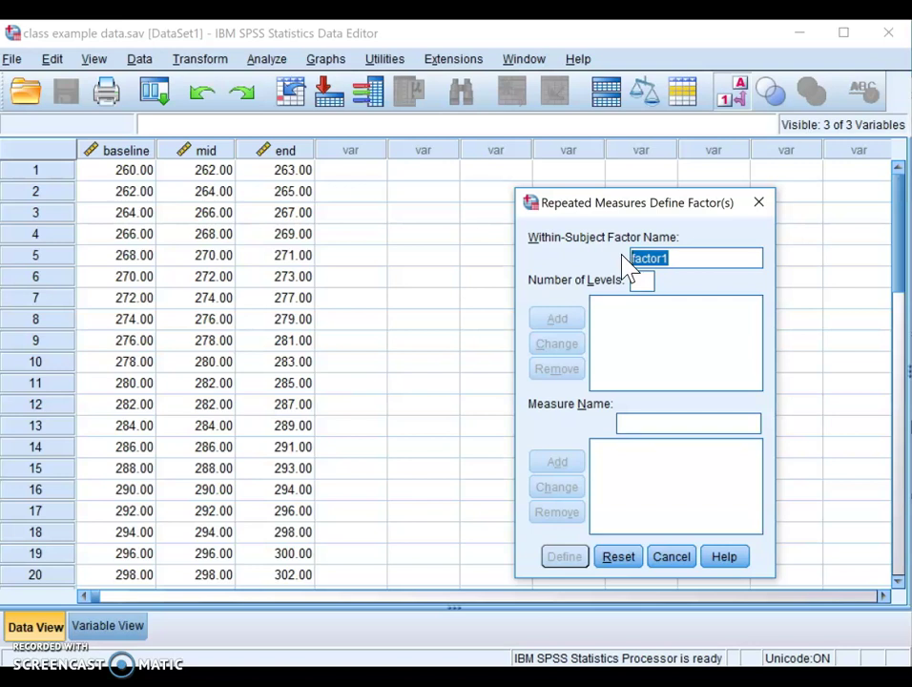
pyautogui.write('time')
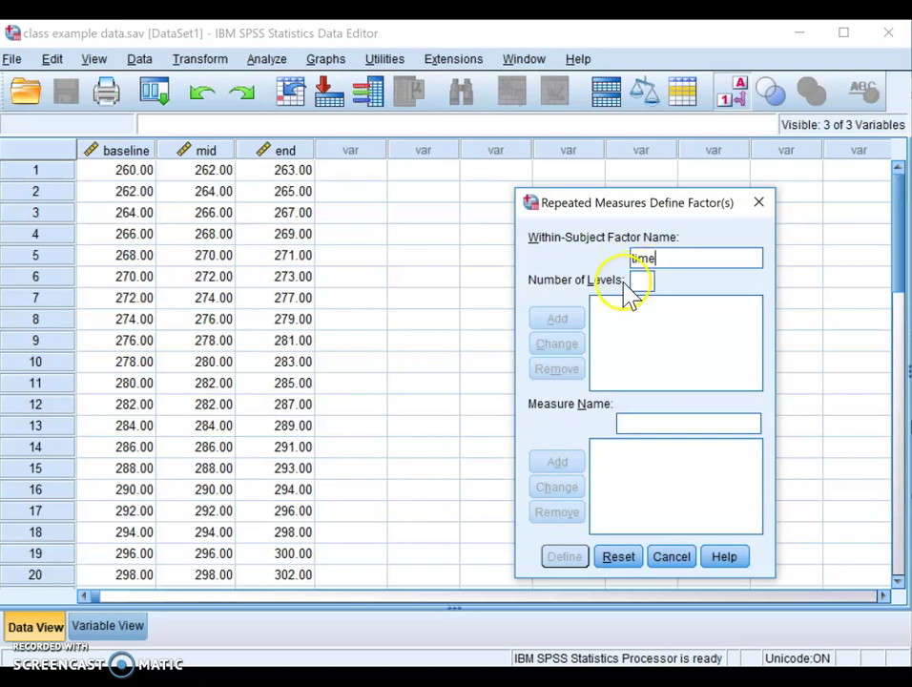
pyautogui.click(638, 278)
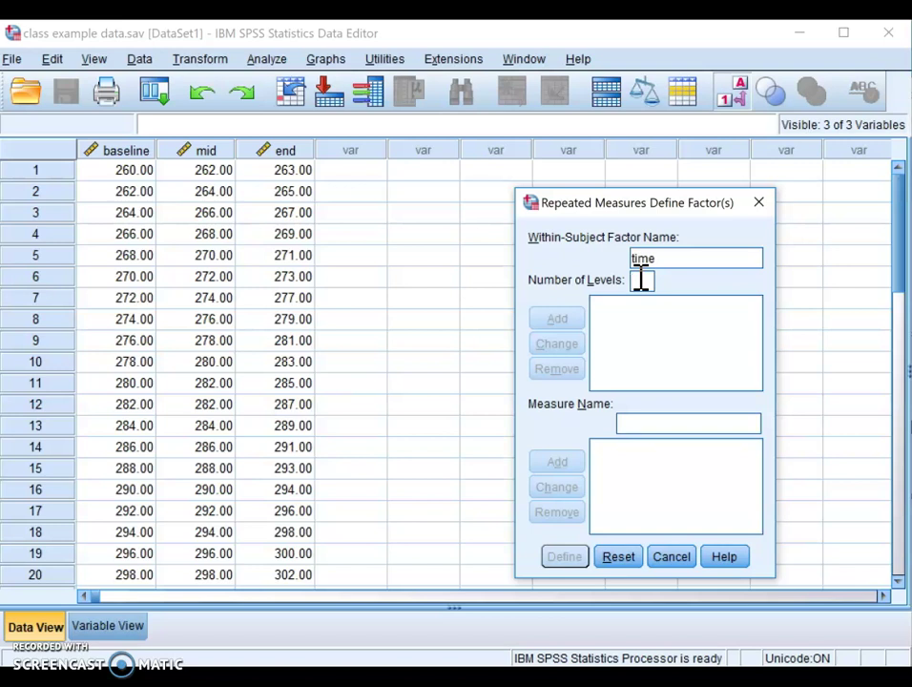
pyautogui.write('3')
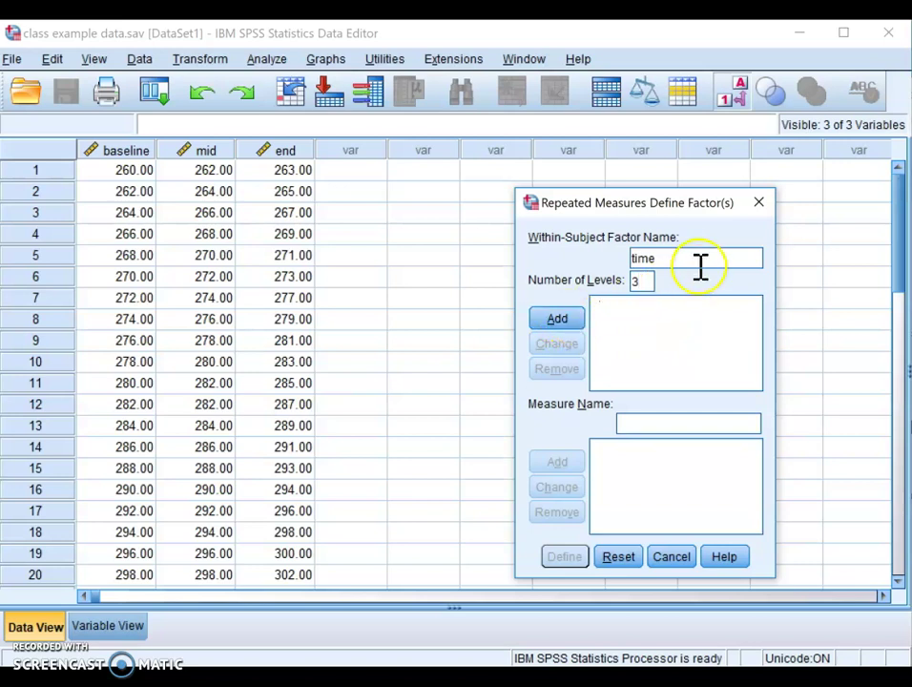
pyautogui.click(558, 323)
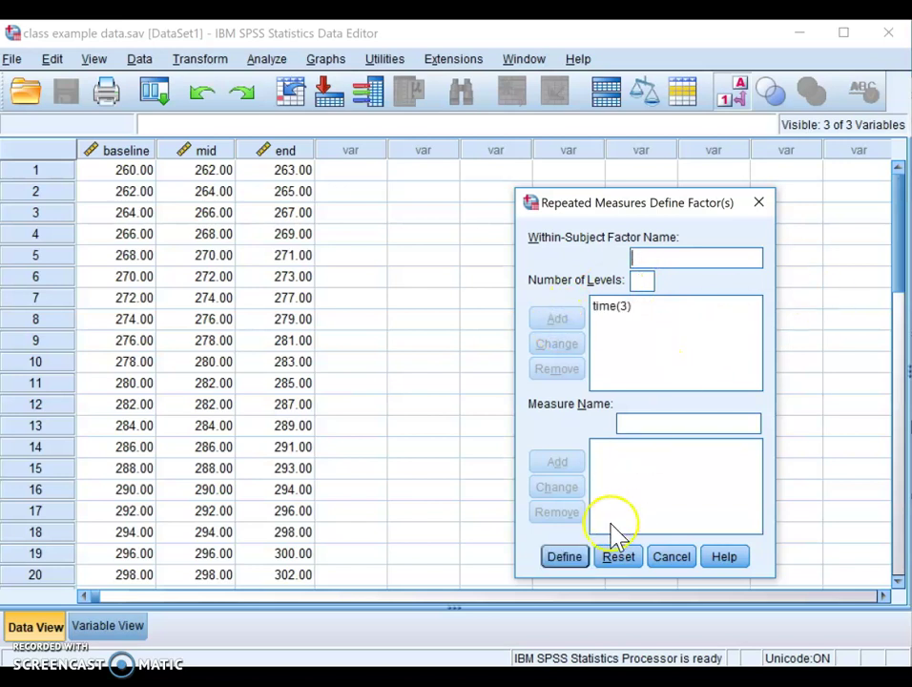
pyautogui.click(568, 558)
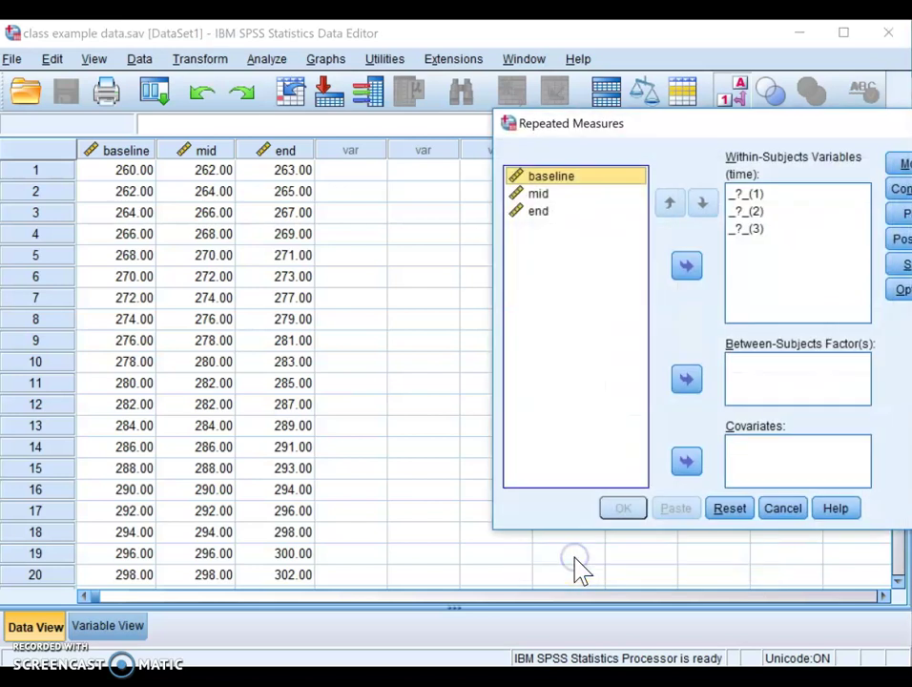
# Assign baseline, mid and end, in that order, to the three within-subjects levels of time.
pyautogui.moveTo(747, 133); pyautogui.dragTo(607, 139)
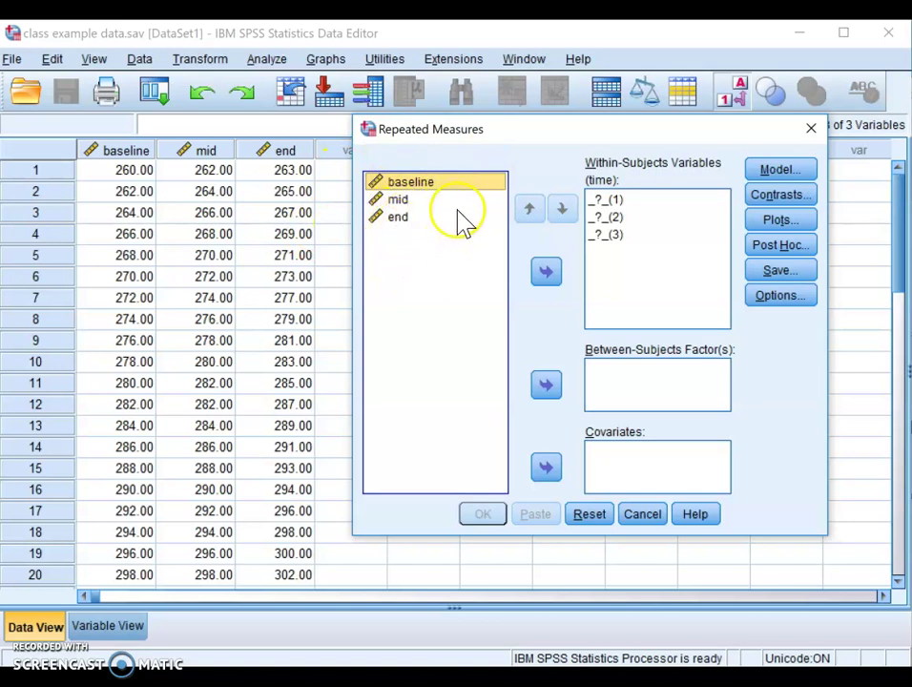
pyautogui.click(546, 274)
pyautogui.click(397, 183)
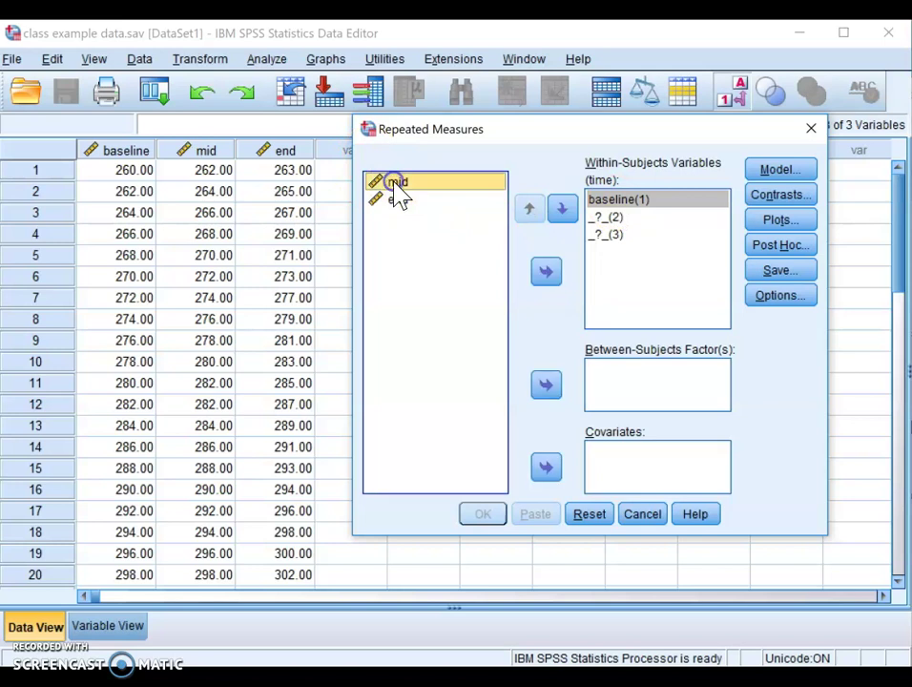
pyautogui.click(547, 274)
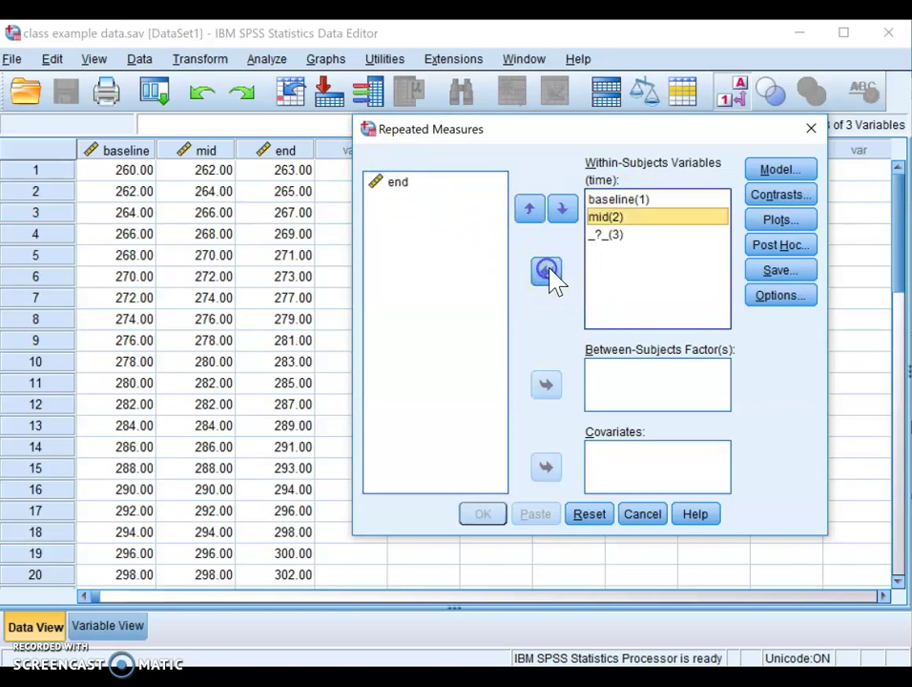
pyautogui.click(396, 182)
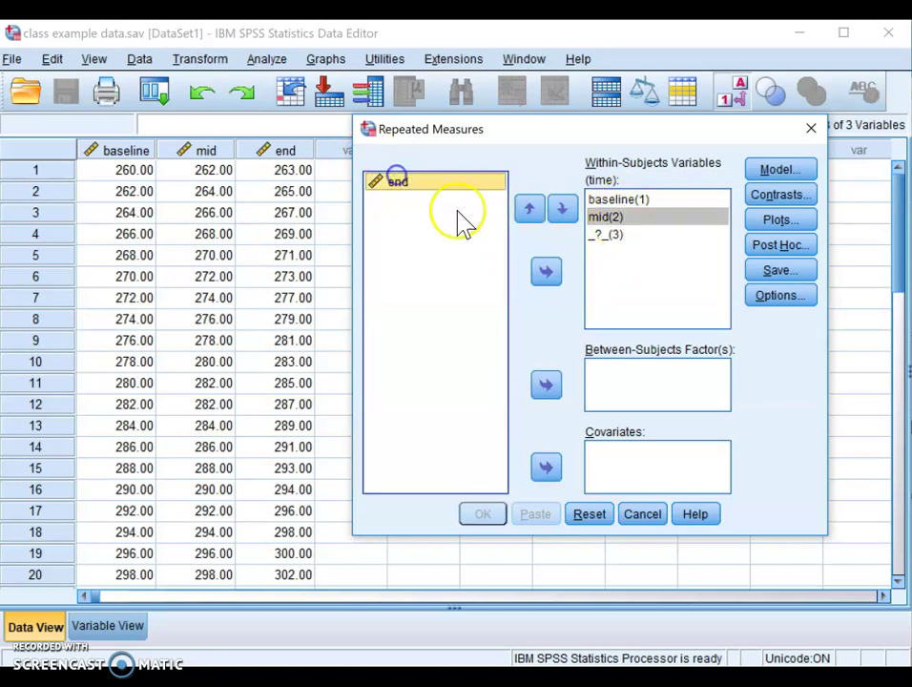
pyautogui.click(546, 273)
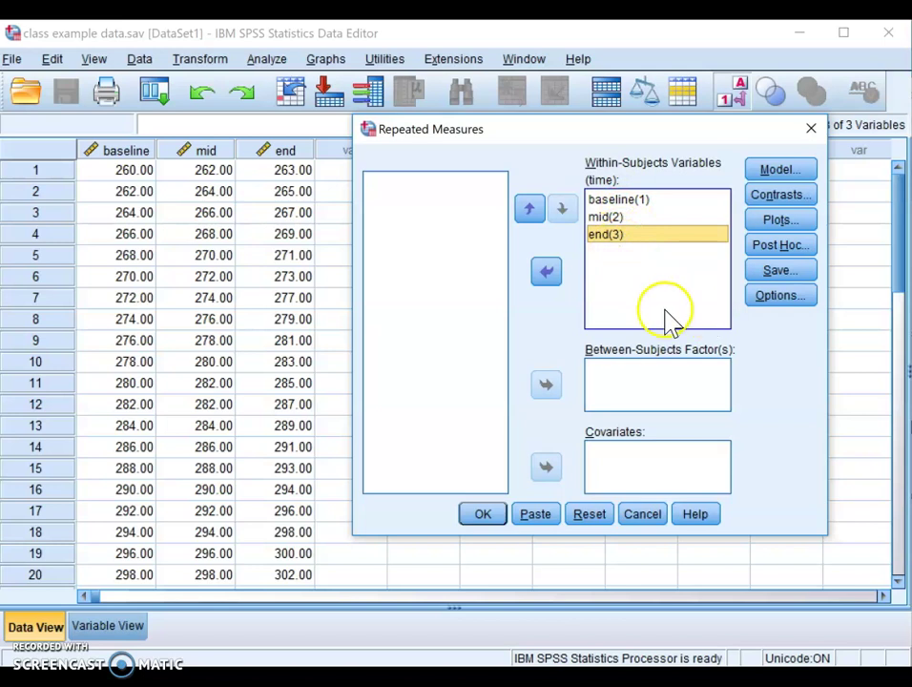
# In the analysis options, display estimated marginal means for (OVERALL) and time, and compare main effects.
pyautogui.click(787, 304)
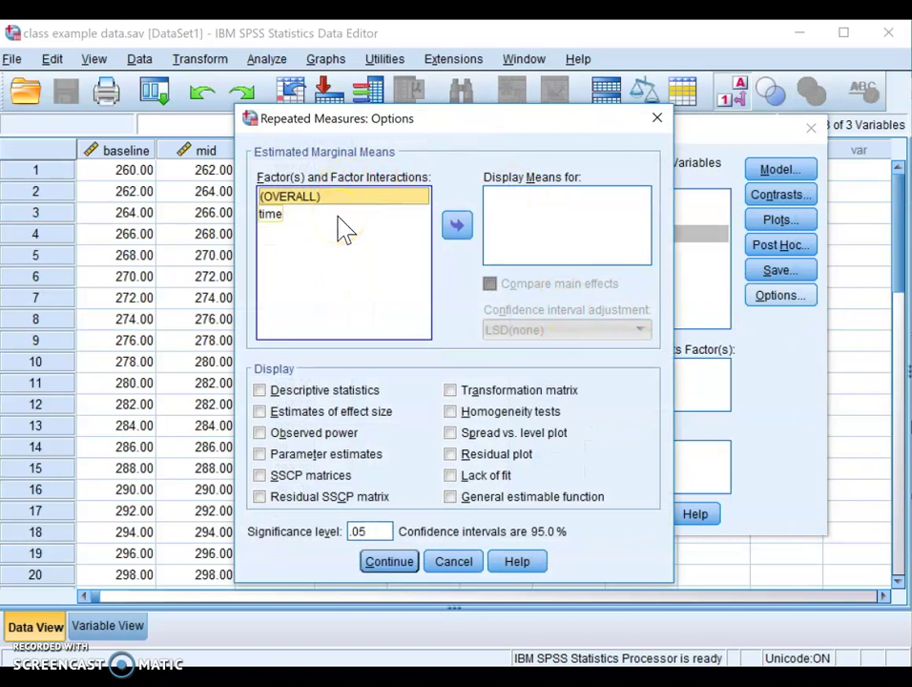
pyautogui.keyDown('shift'); pyautogui.click(272, 215); pyautogui.keyUp('shift')
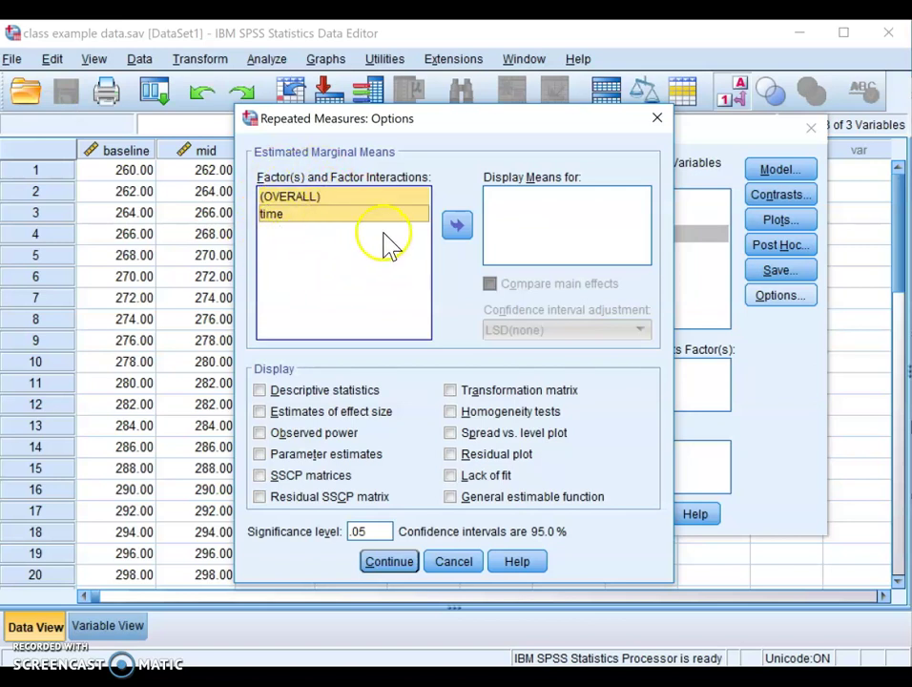
pyautogui.click(458, 227)
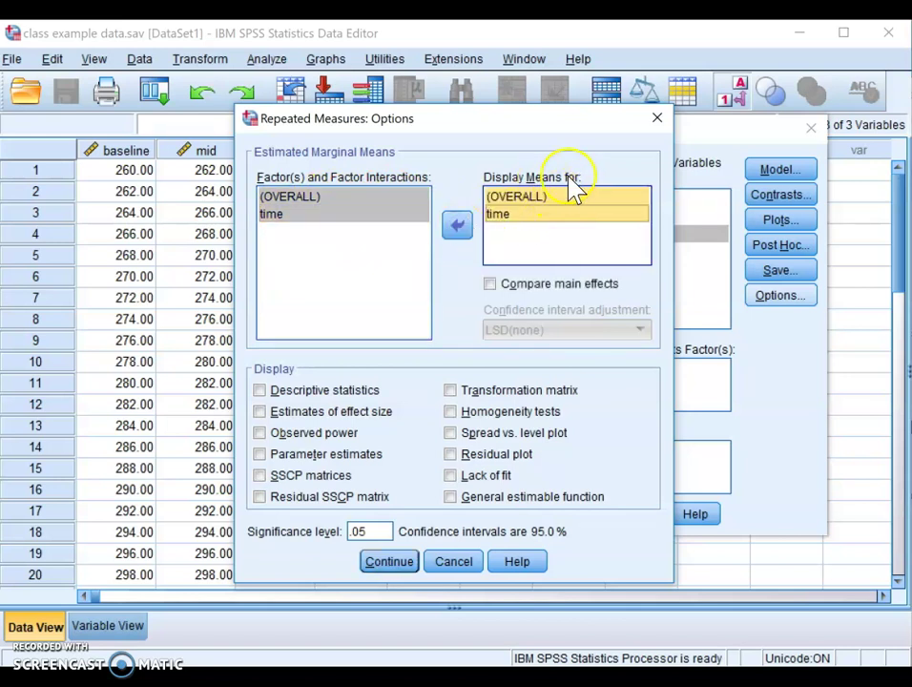
pyautogui.click(489, 284)
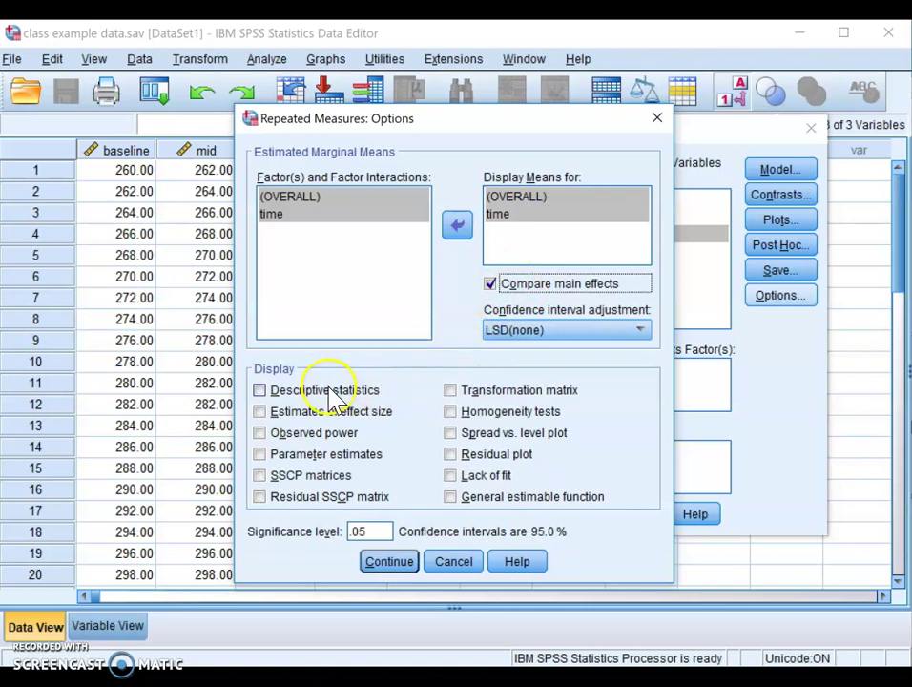
# Include descriptive statistics and estimates of effect size in the output, and run the repeated measures analysis.
pyautogui.click(259, 391)
pyautogui.click(262, 411)
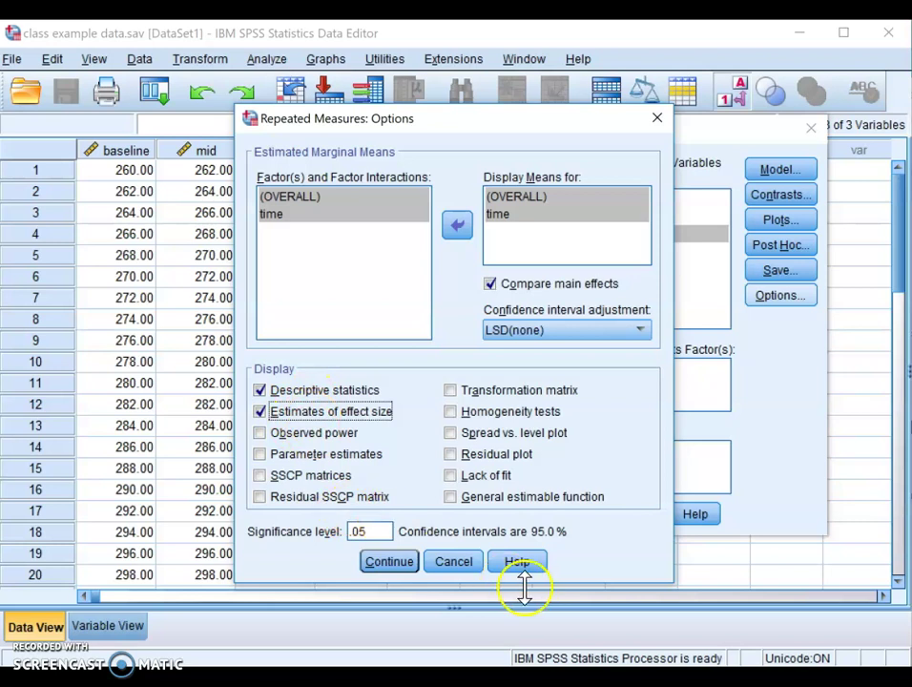
pyautogui.click(397, 569)
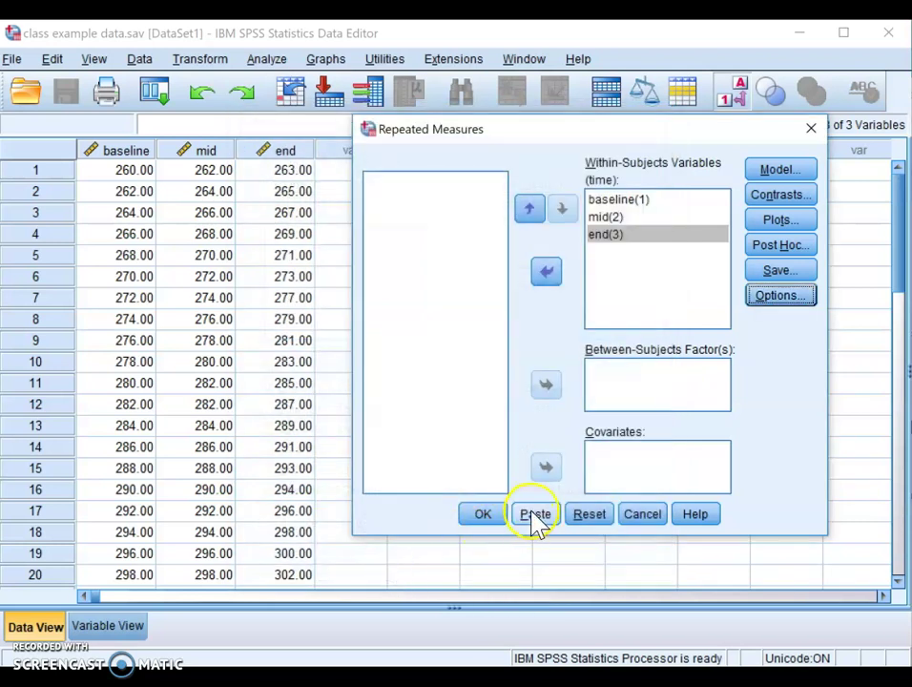
pyautogui.click(486, 515)
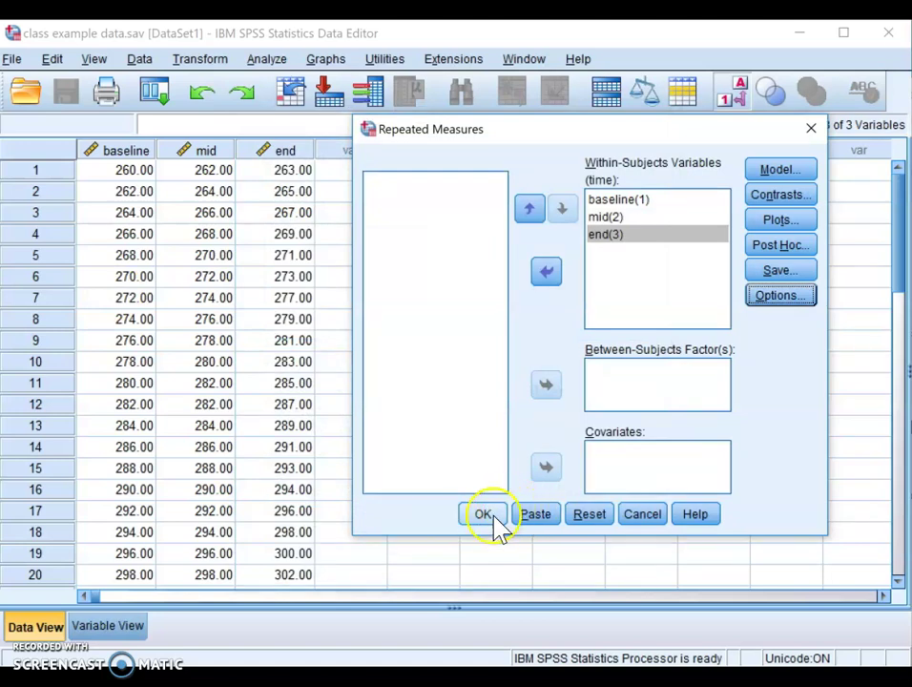
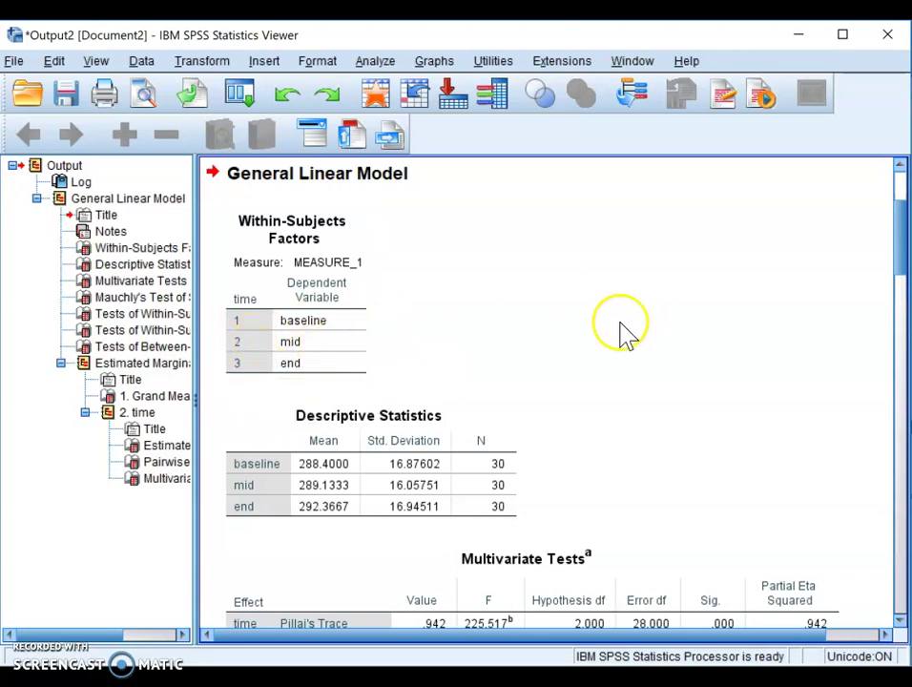
# Examine the output tables from Descriptive Statistics and Tests of Within-Subjects Effects through to Pairwise Comparisons.
pyautogui.scroll(-3, 610, 357)
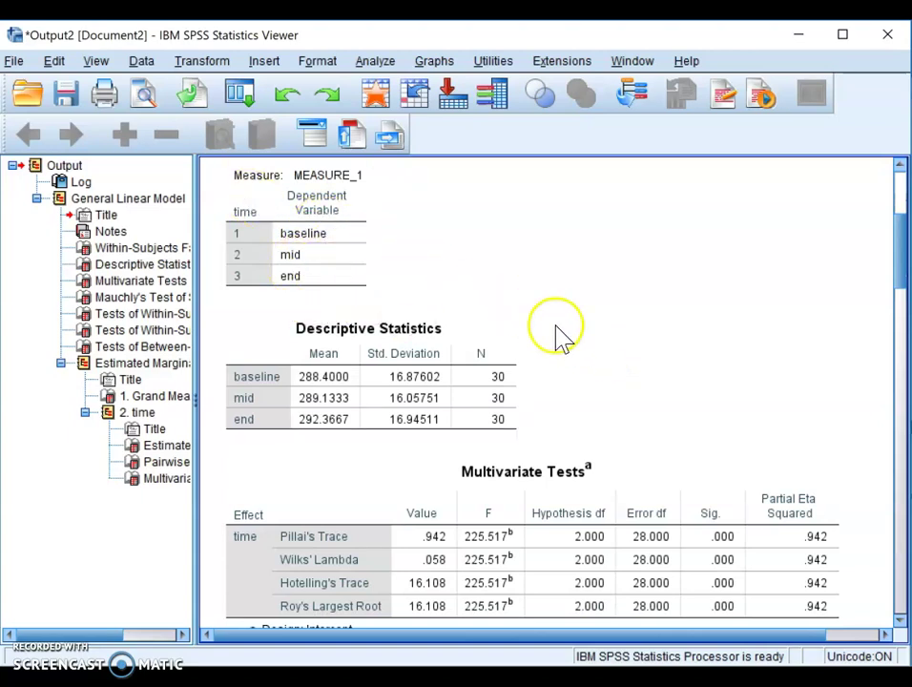
pyautogui.scroll(-3, 434, 396)
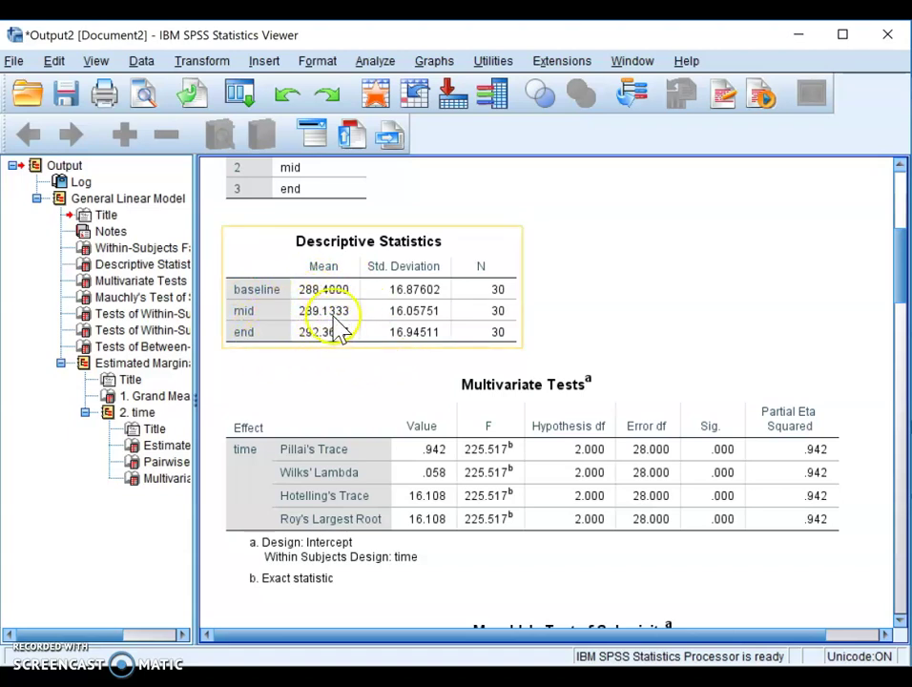
pyautogui.scroll(-3, 338, 329)
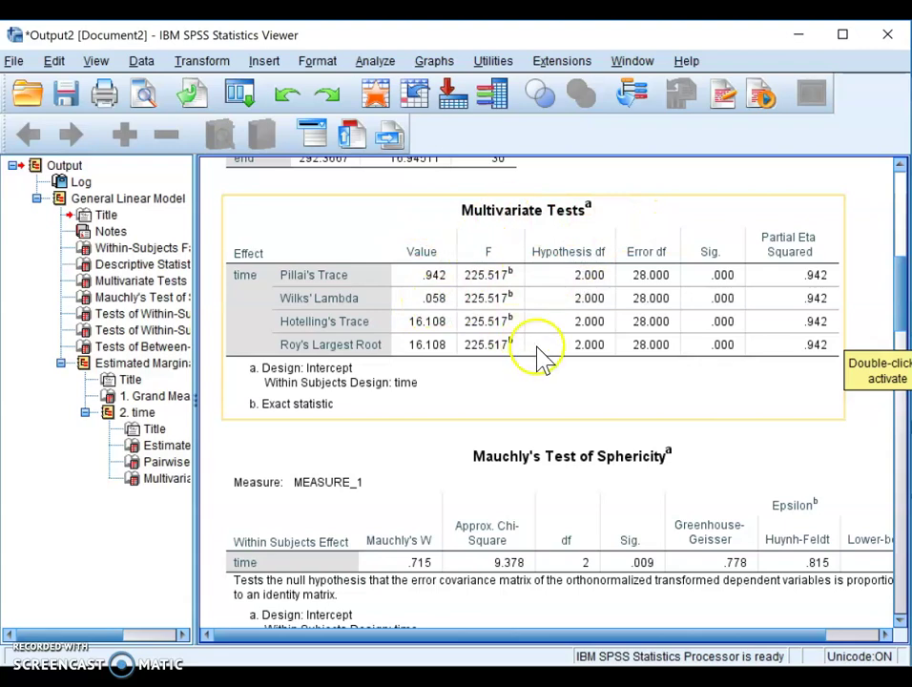
pyautogui.scroll(-7, 544, 392)
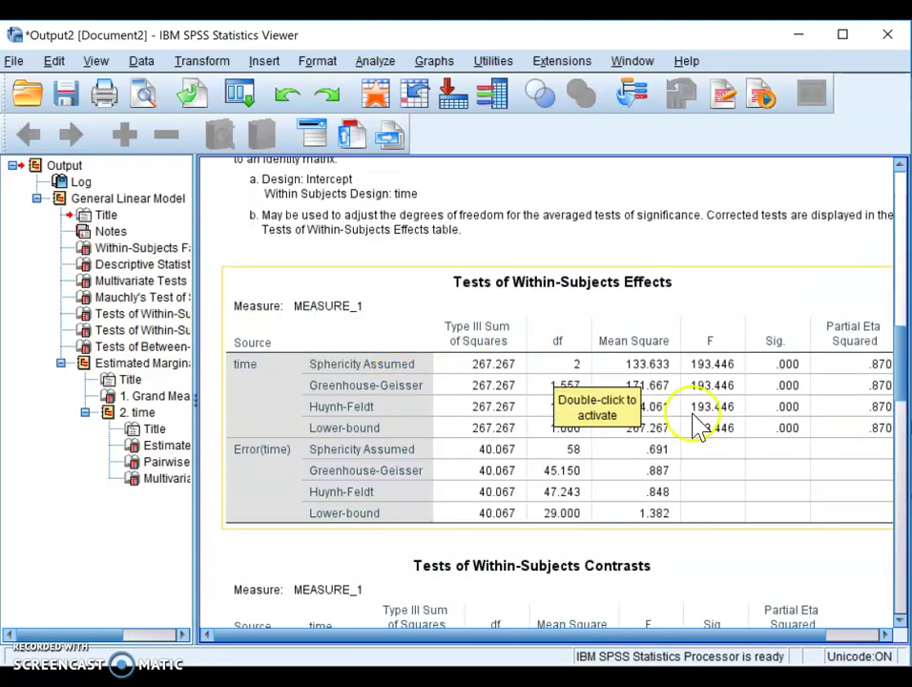
pyautogui.click(606, 340)
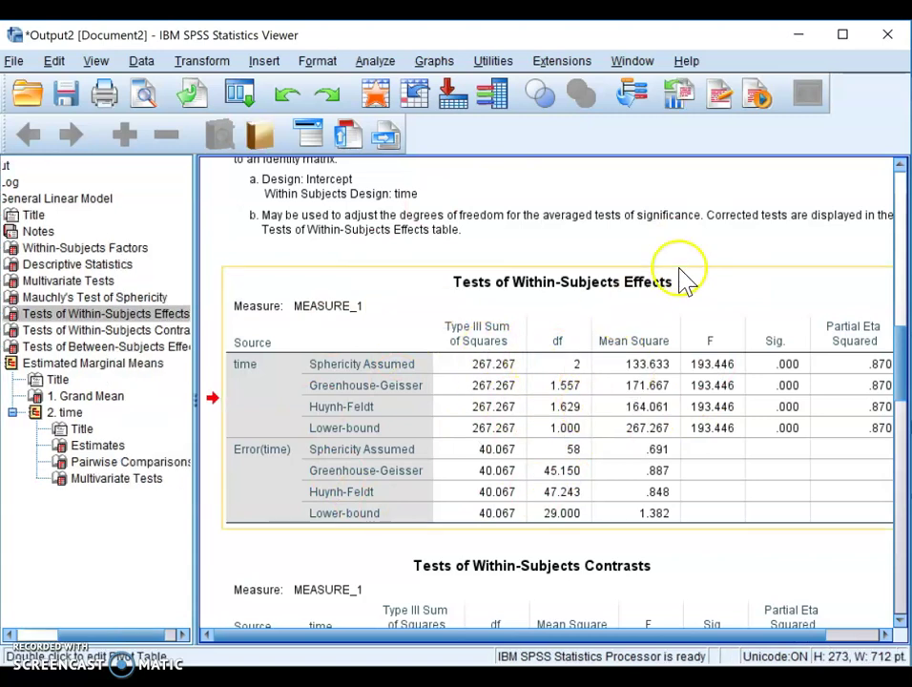
pyautogui.click(641, 298)
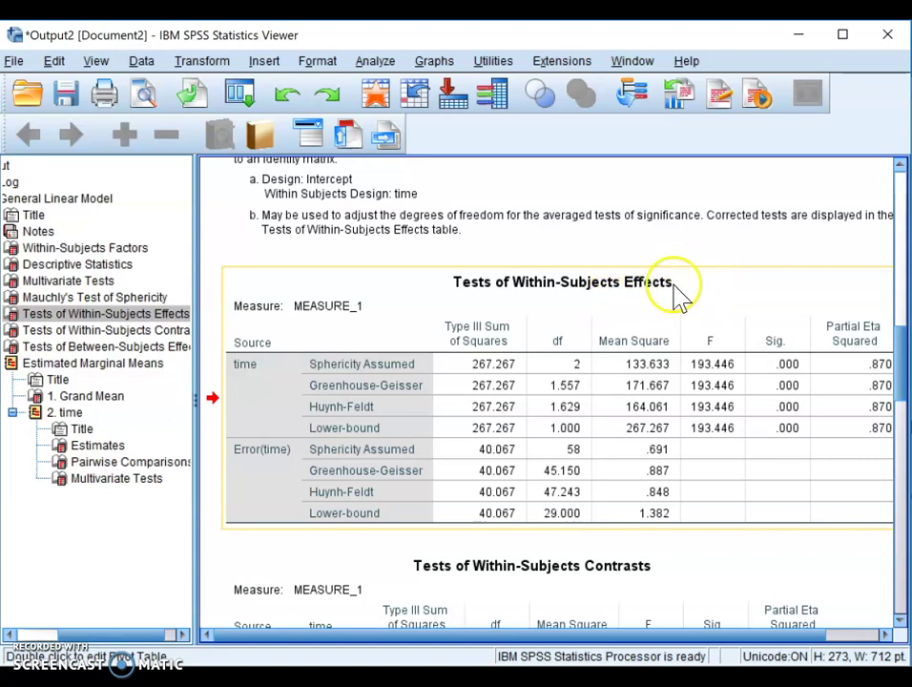
pyautogui.scroll(-3, 645, 343)
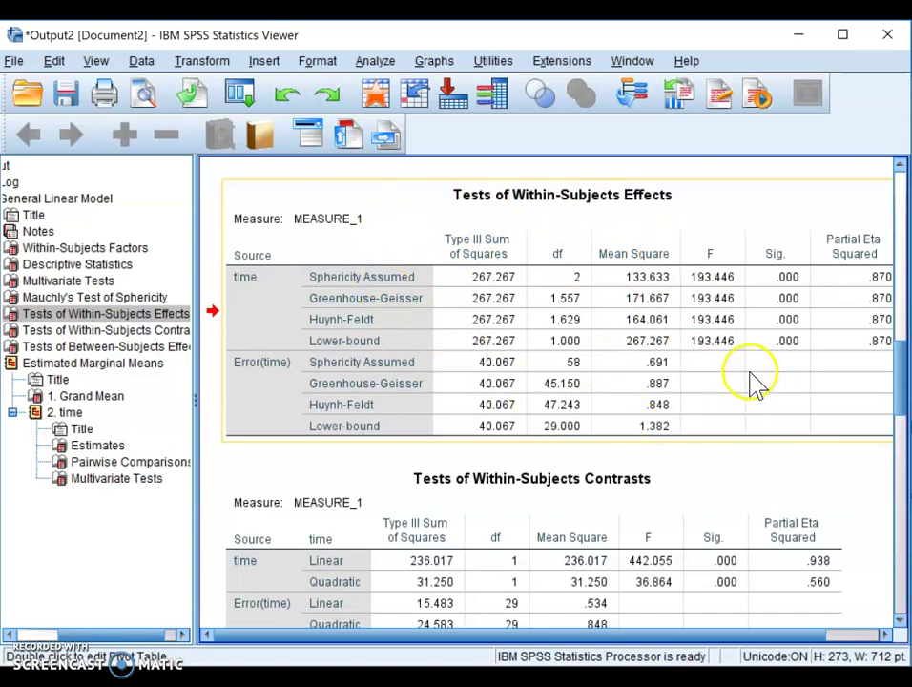
pyautogui.scroll(-3, 706, 444)
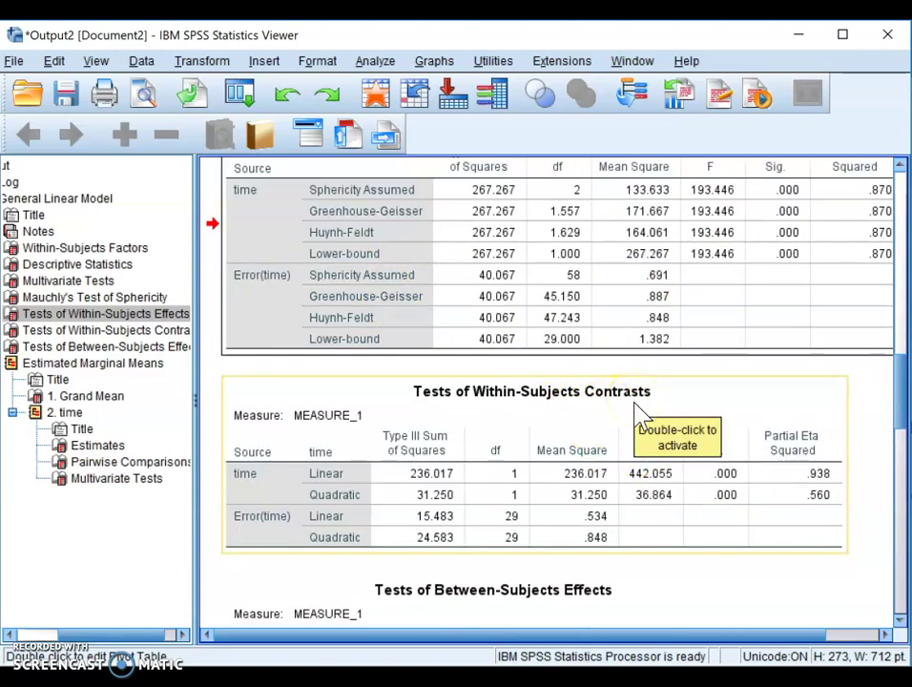
pyautogui.scroll(3, 641, 405)
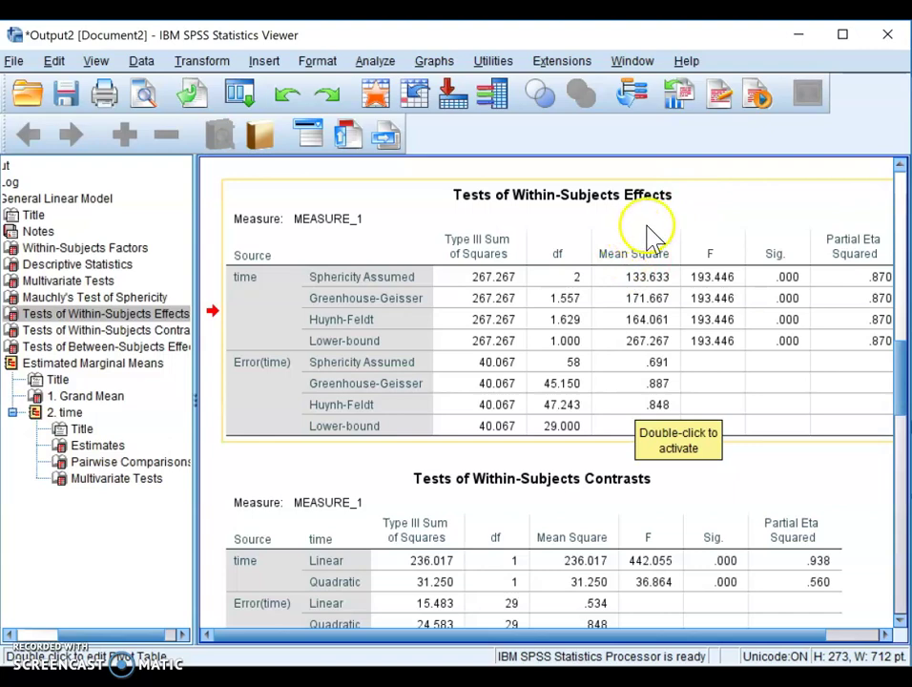
pyautogui.scroll(-6, 653, 234)
pyautogui.scroll(-9, 654, 234)
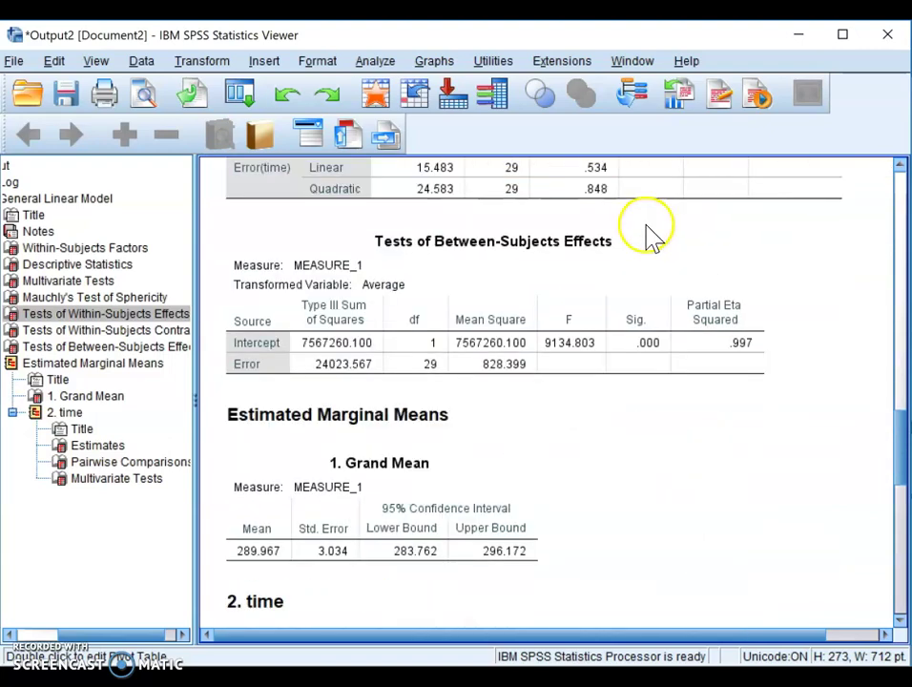
pyautogui.scroll(-18, 652, 234)
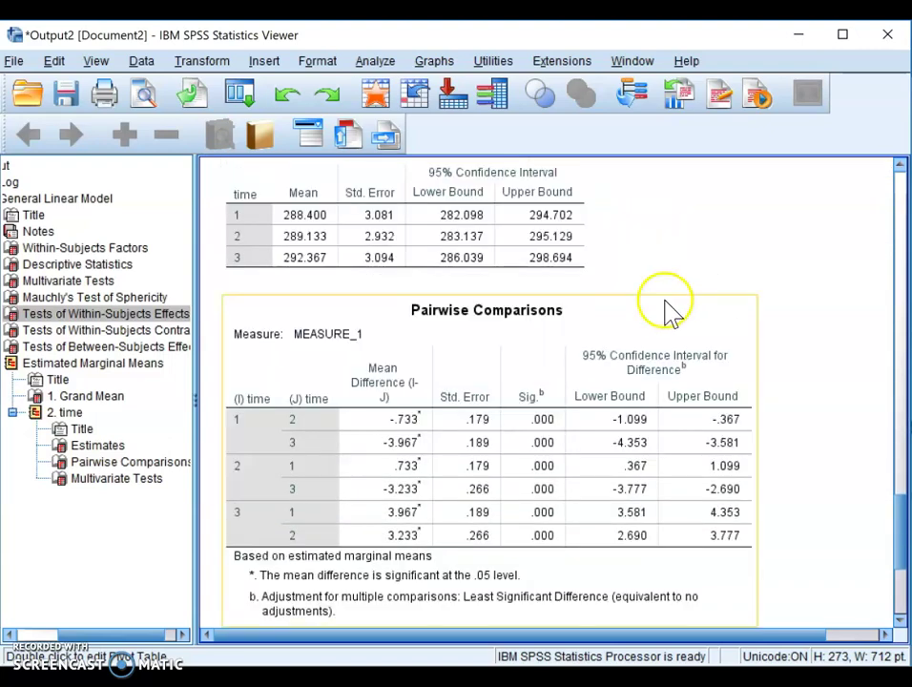